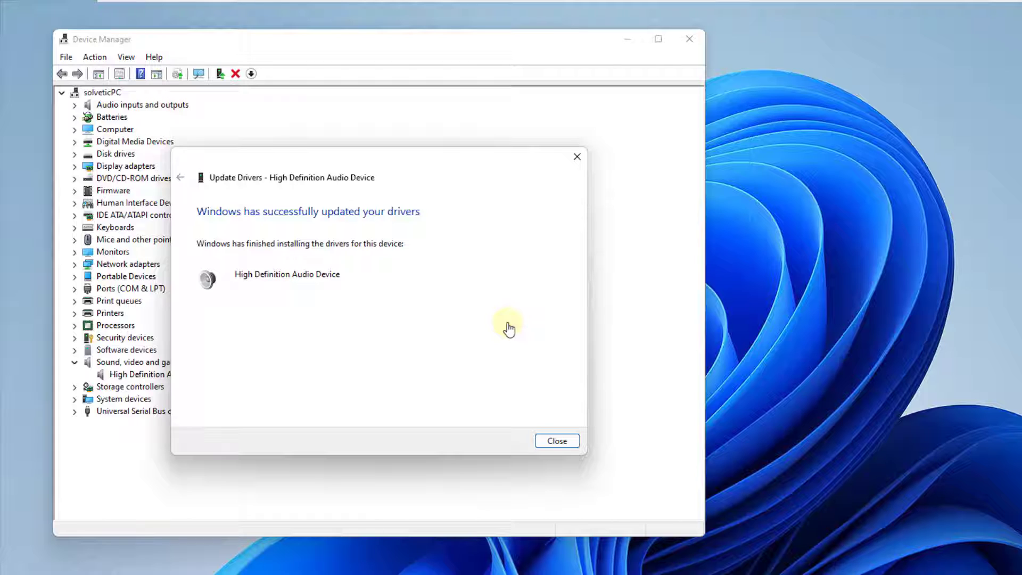
- Close the completed audio driver update and Device Manager, and restart Windows 11
key(Return)
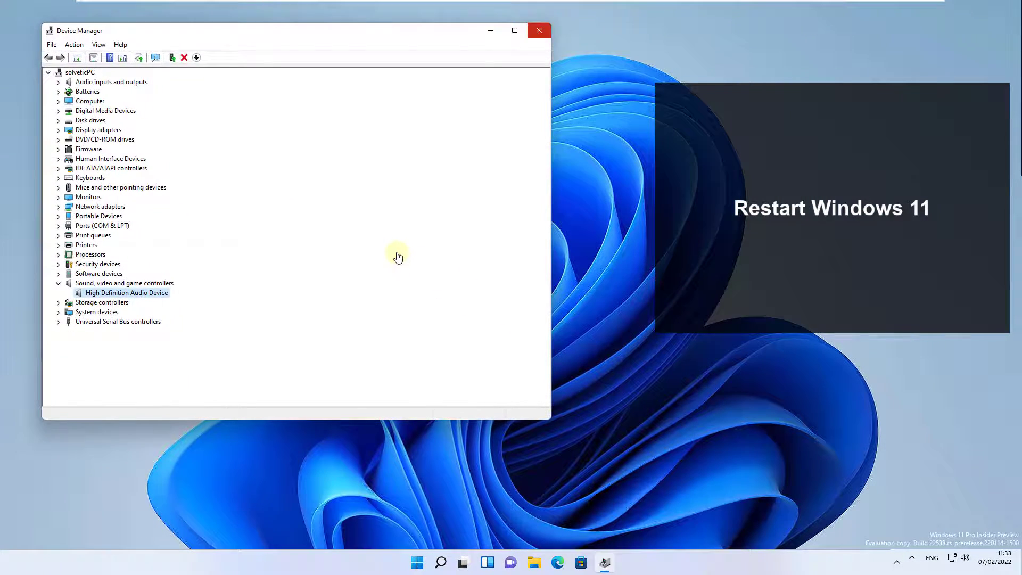
key(alt+F4)
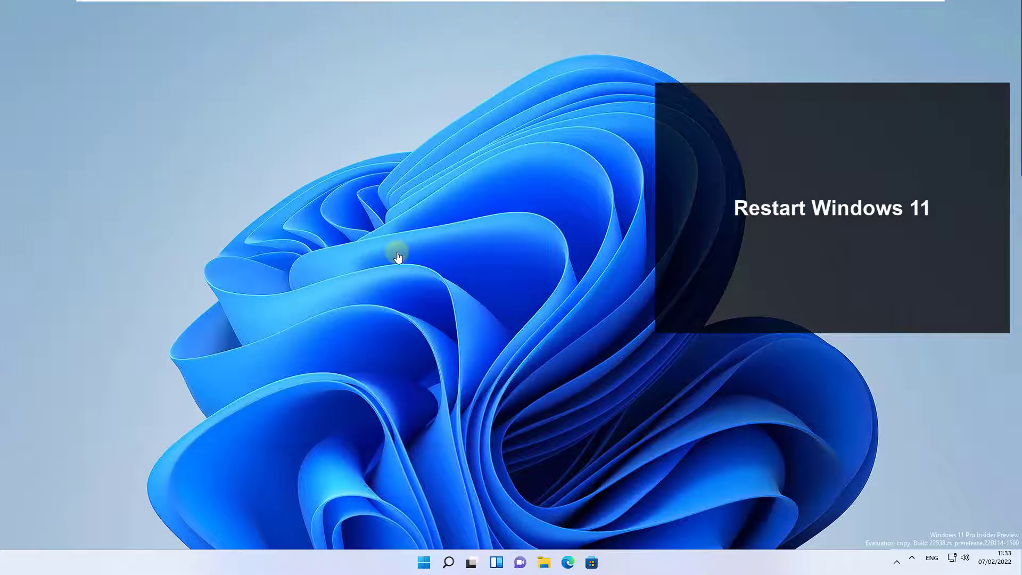
key(super)
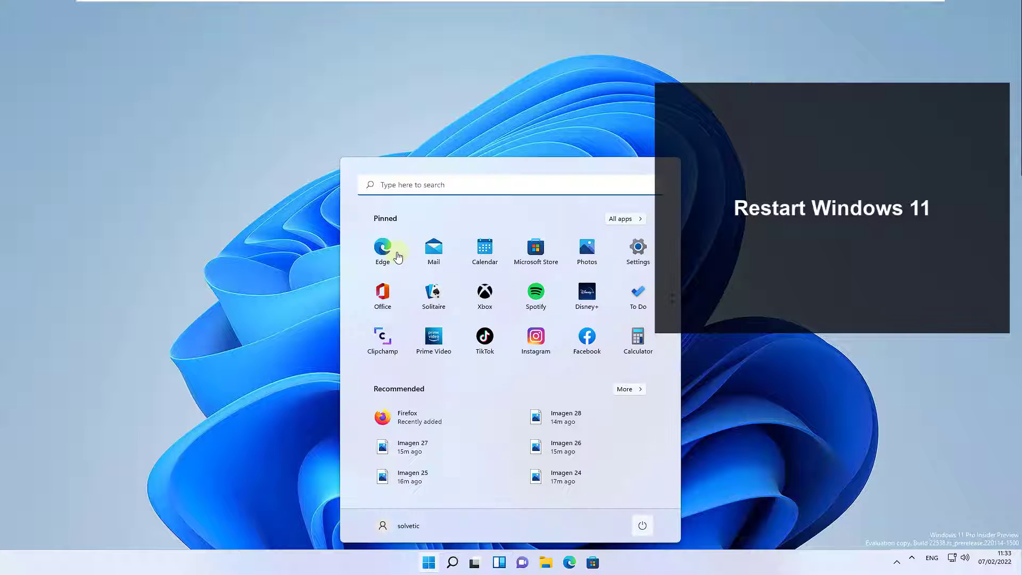
click(641, 526)
key(Return)
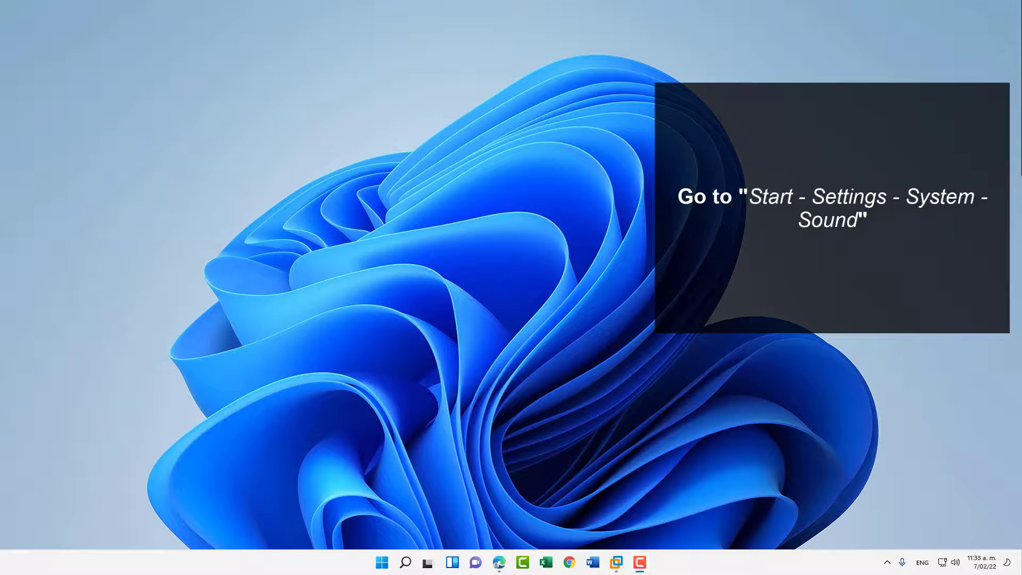
- Open the System Sound settings and start the common sound problems troubleshooter for output devices
click(382, 564)
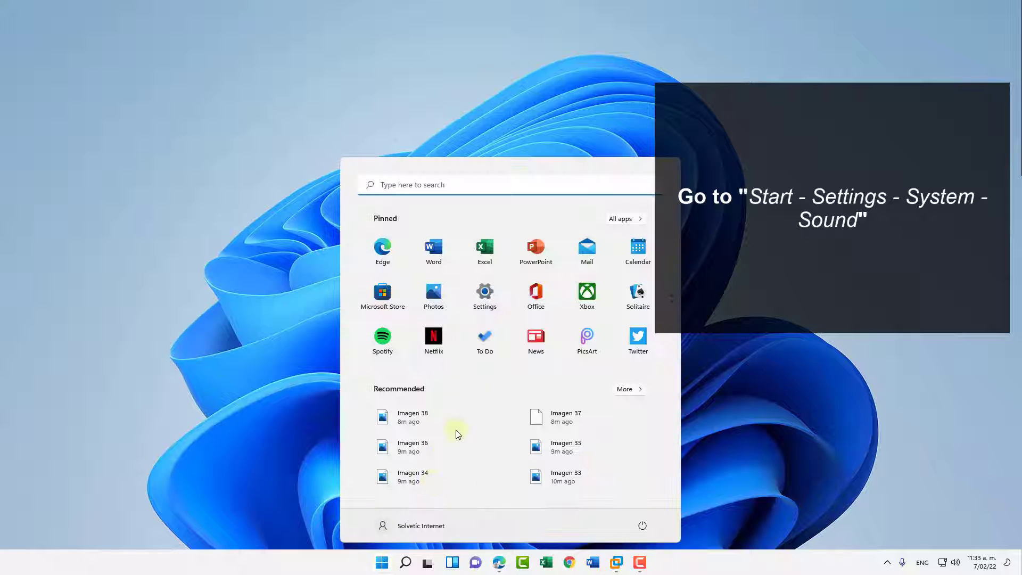
click(485, 295)
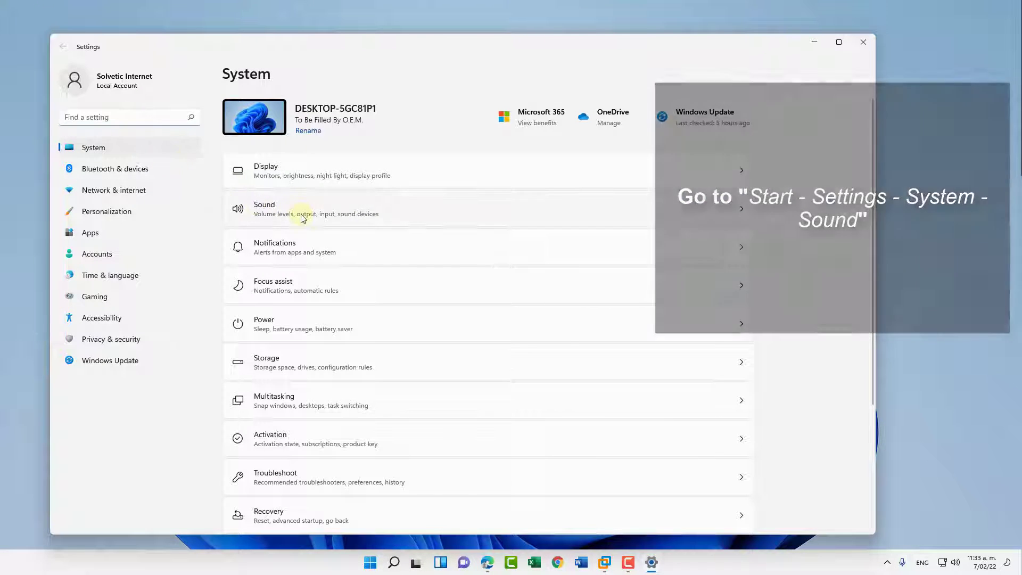
click(426, 220)
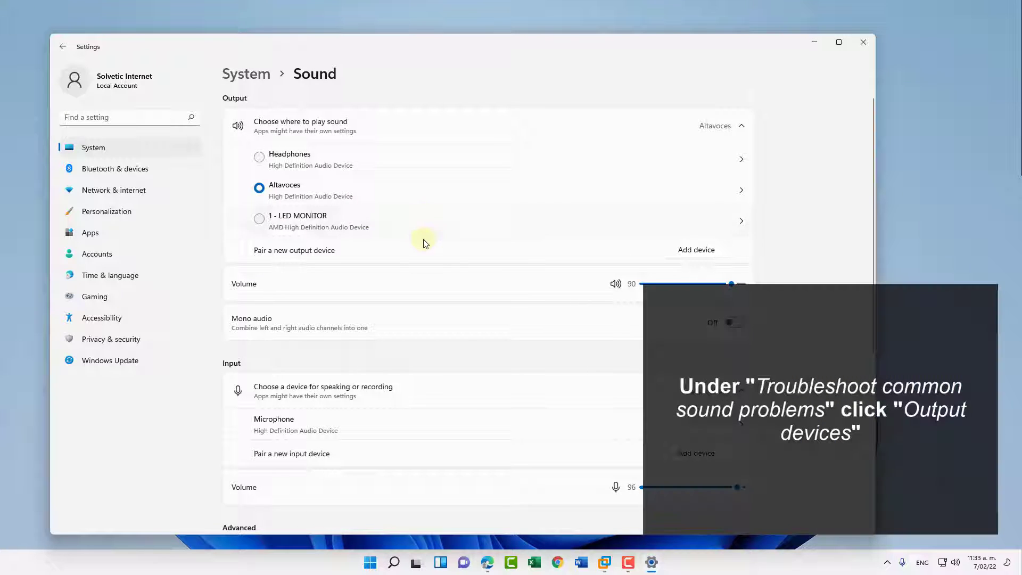
scroll(426, 243, down, 5)
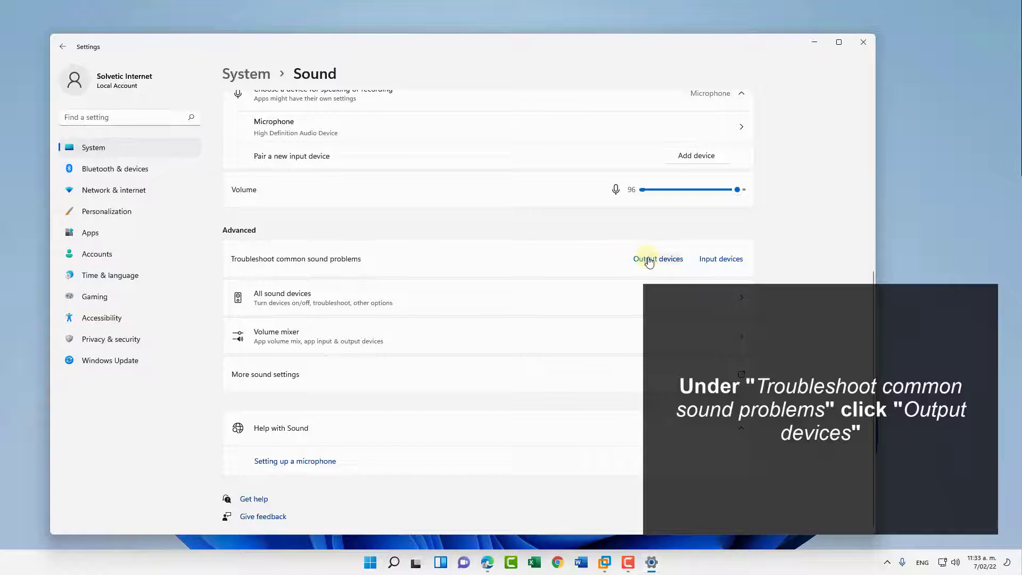
click(648, 261)
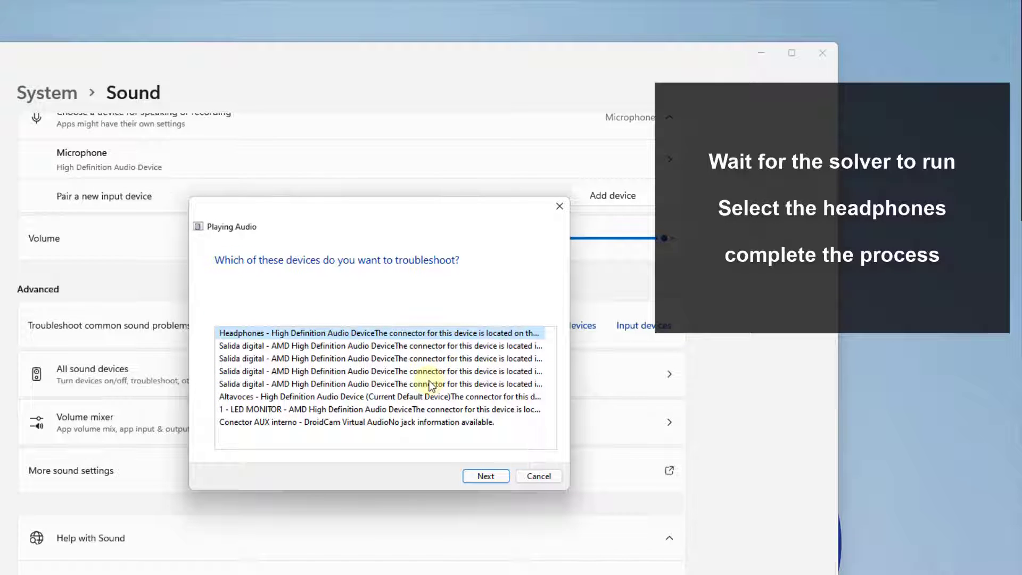
- Troubleshoot the Headphones device, declining to open Audio Enhancements and applying the fix that makes it the default, and put Settings away
key(Return)
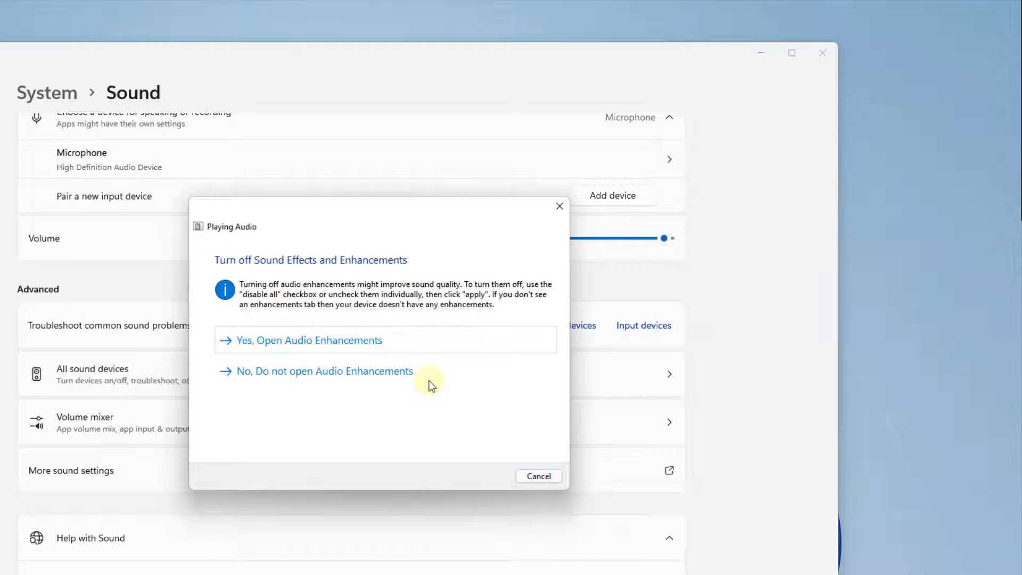
click(428, 380)
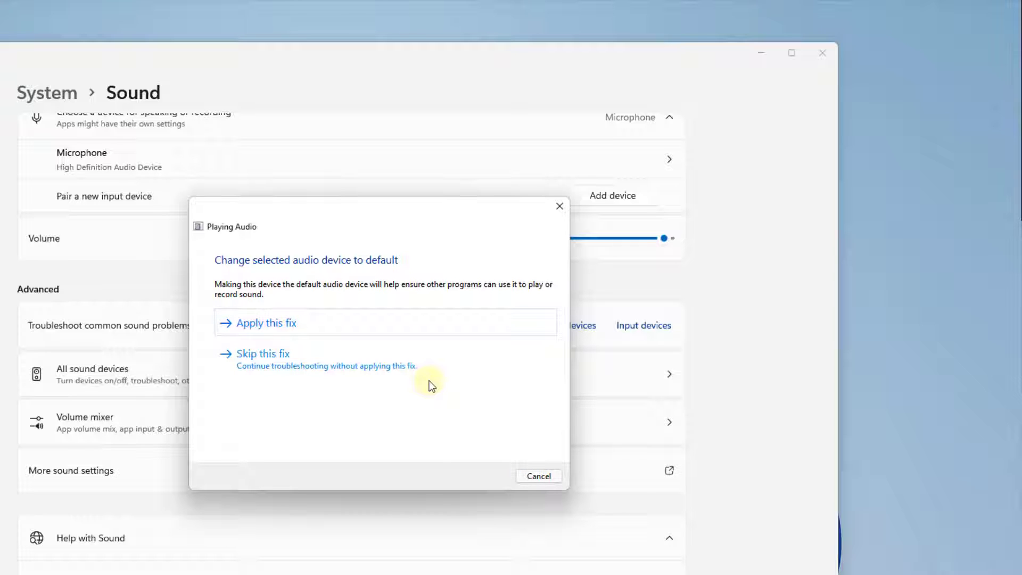
key(Return)
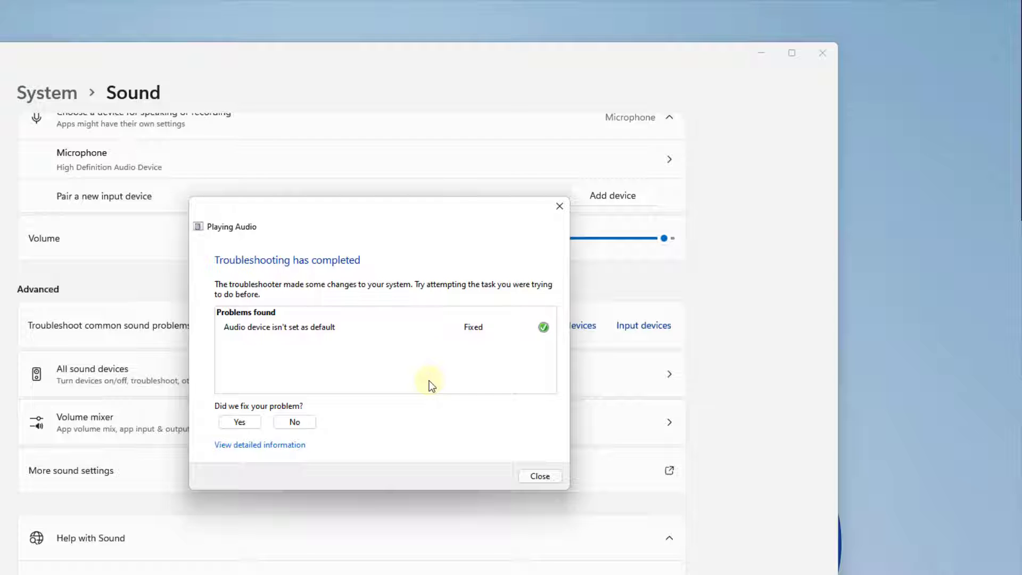
click(540, 476)
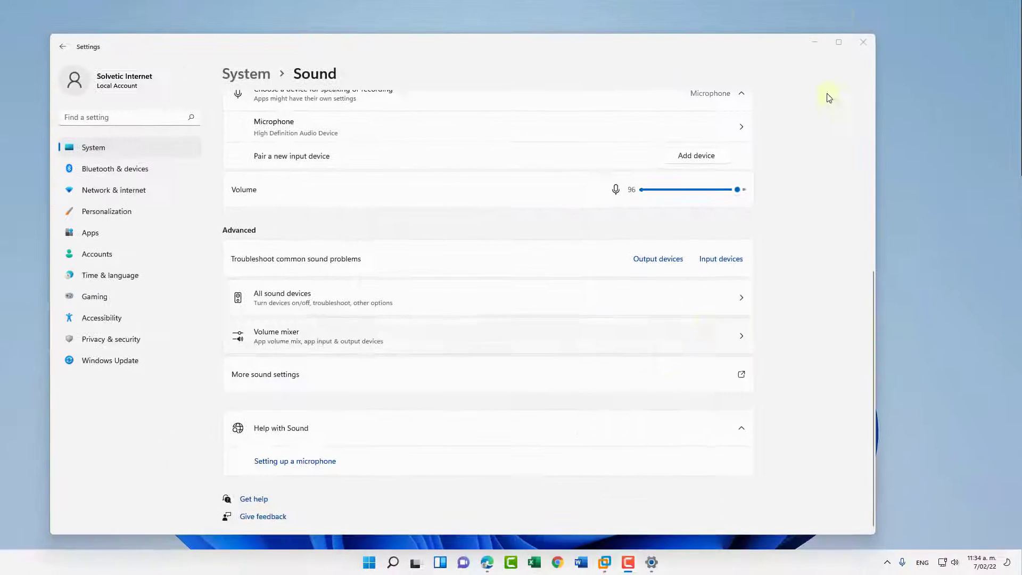
click(815, 43)
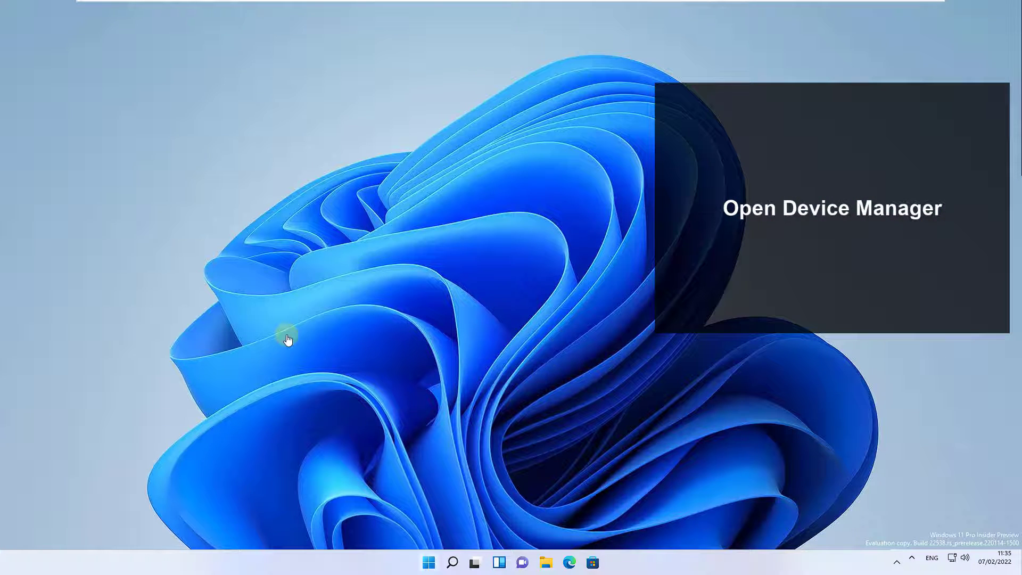
- Open Device Manager and search automatically for an updated driver for the High Definition Audio Device
key(super+x)
key(m)
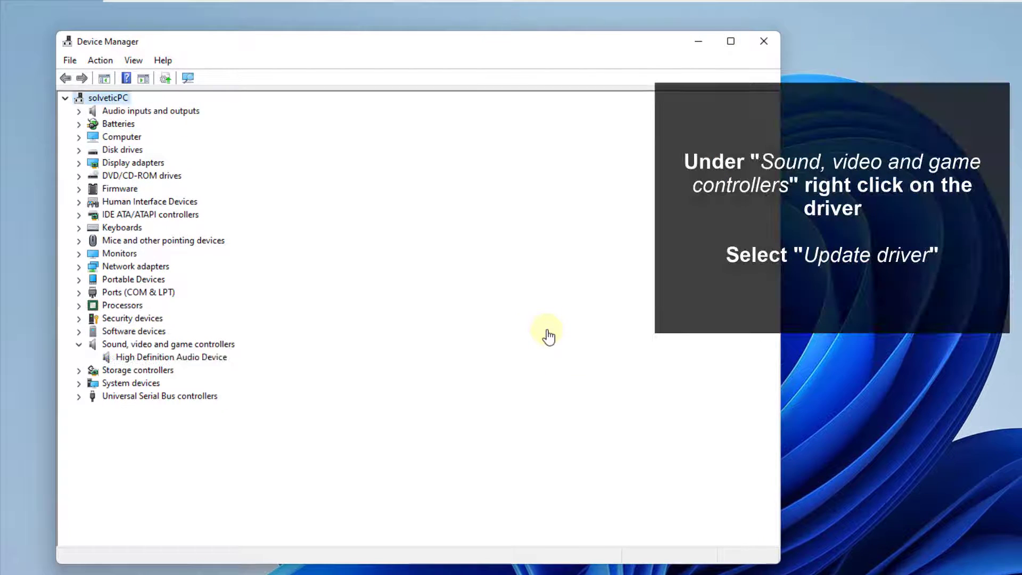
key(shift+F10)
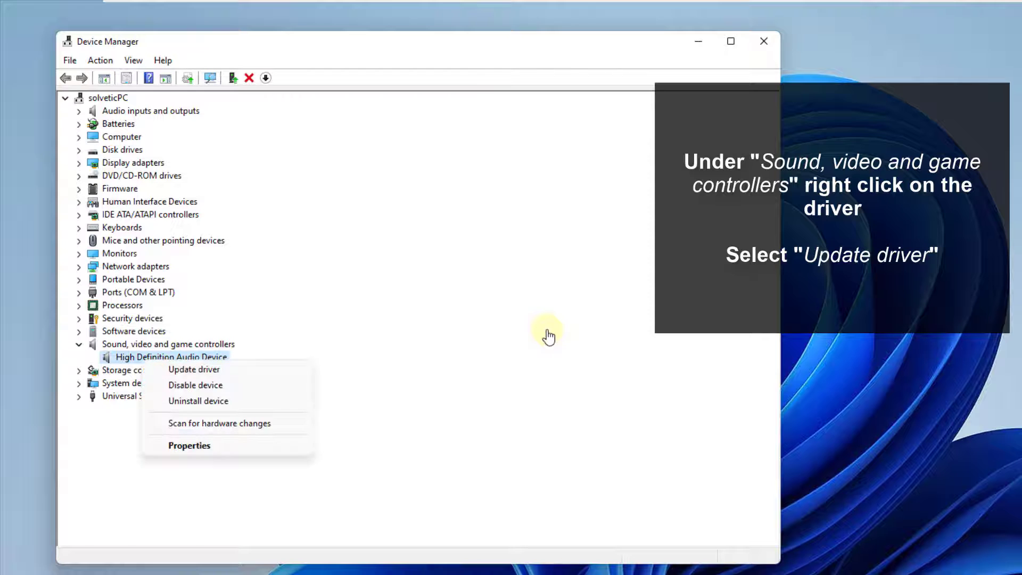
key(Down)
key(Return)
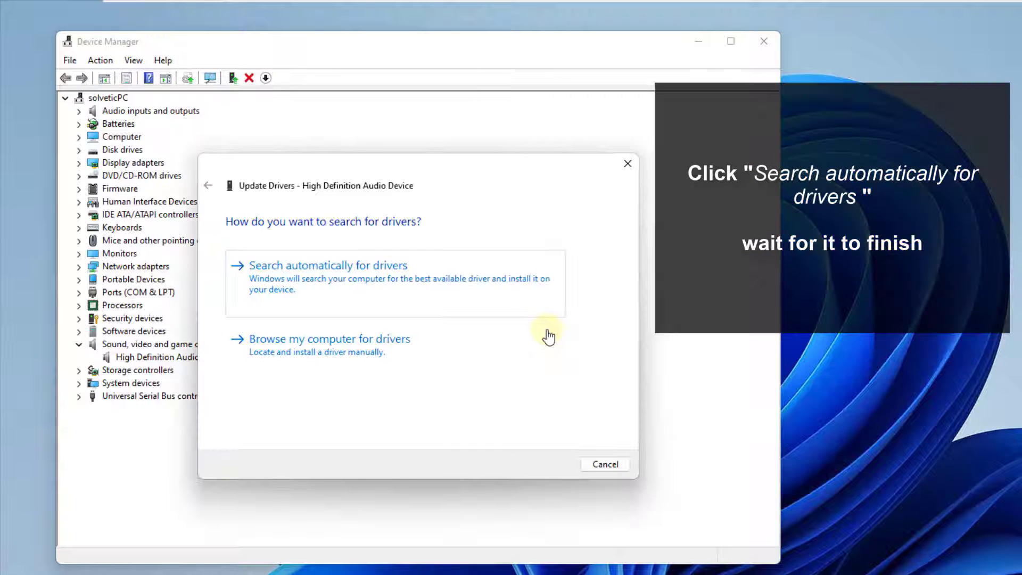
click(459, 284)
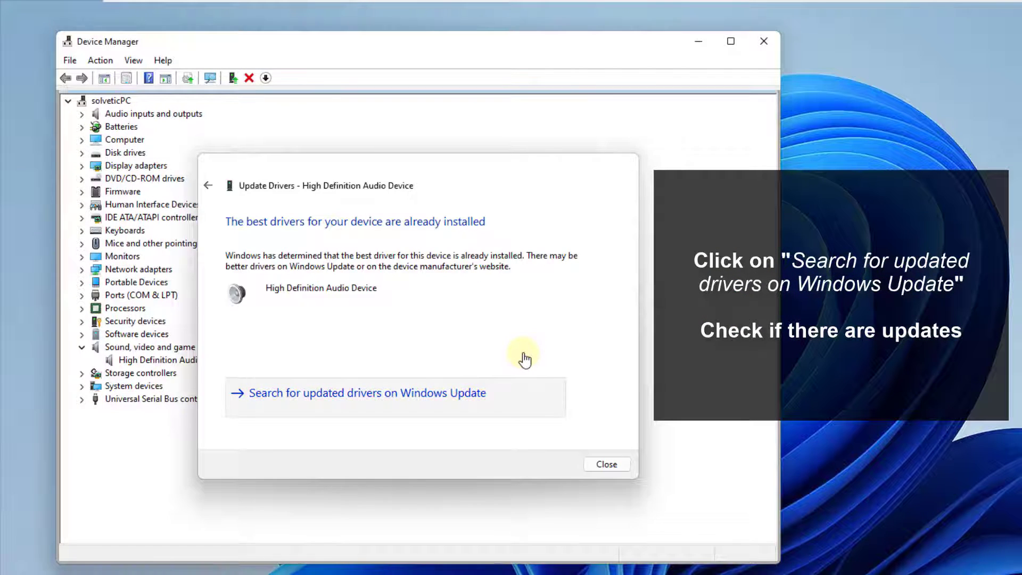
- Look for updated drivers on Windows Update, and close the Settings and Device Manager windows
click(525, 395)
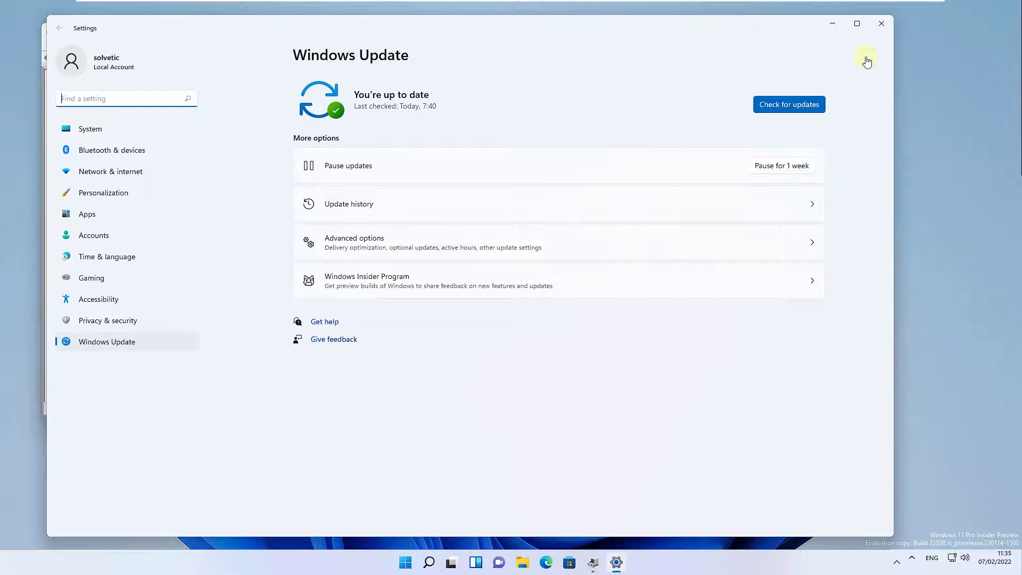
click(880, 24)
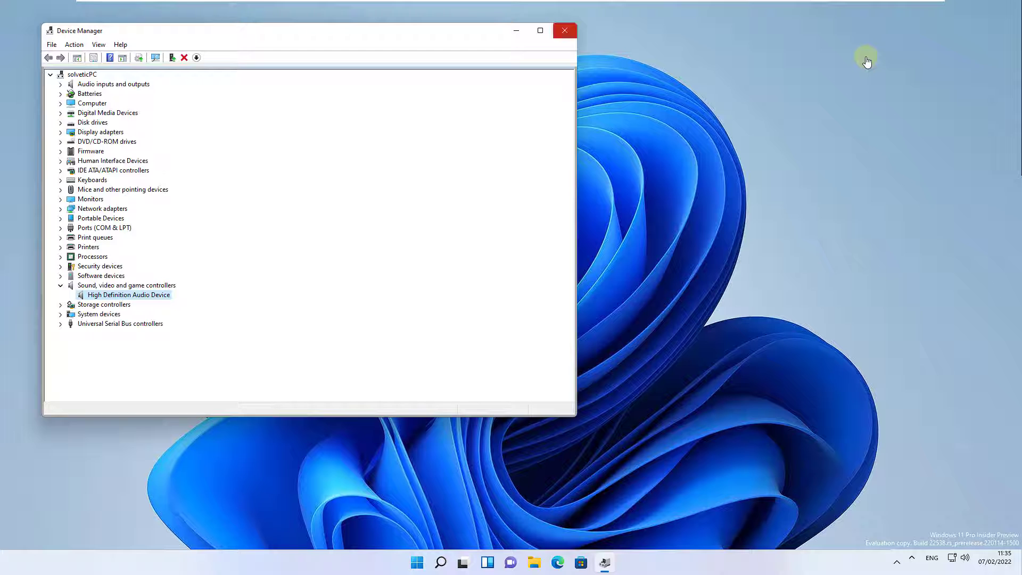
key(alt+F4)
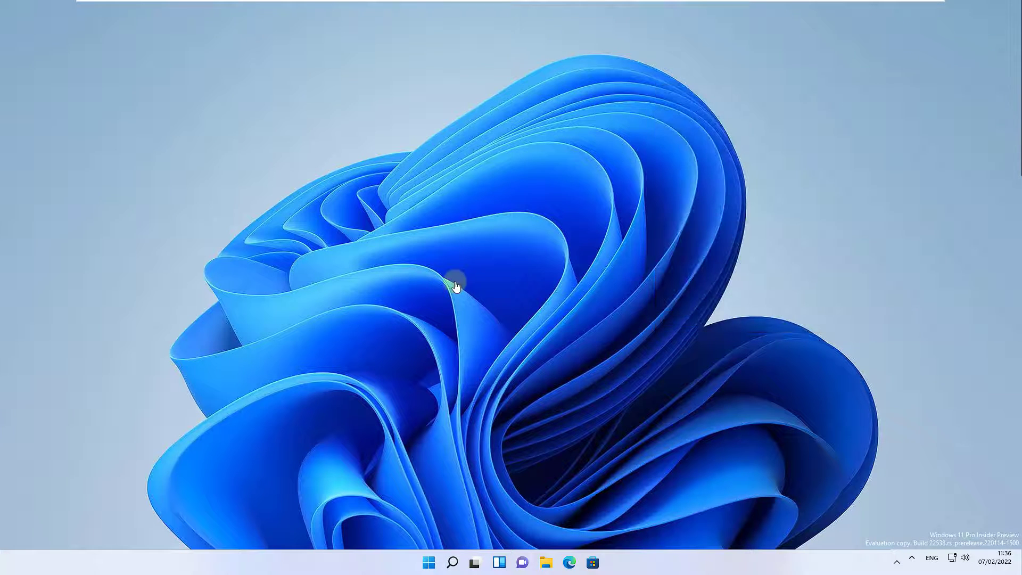
- Open Device Manager and uninstall the High Definition Audio Device under Sound, video and game controllers
key(super+x)
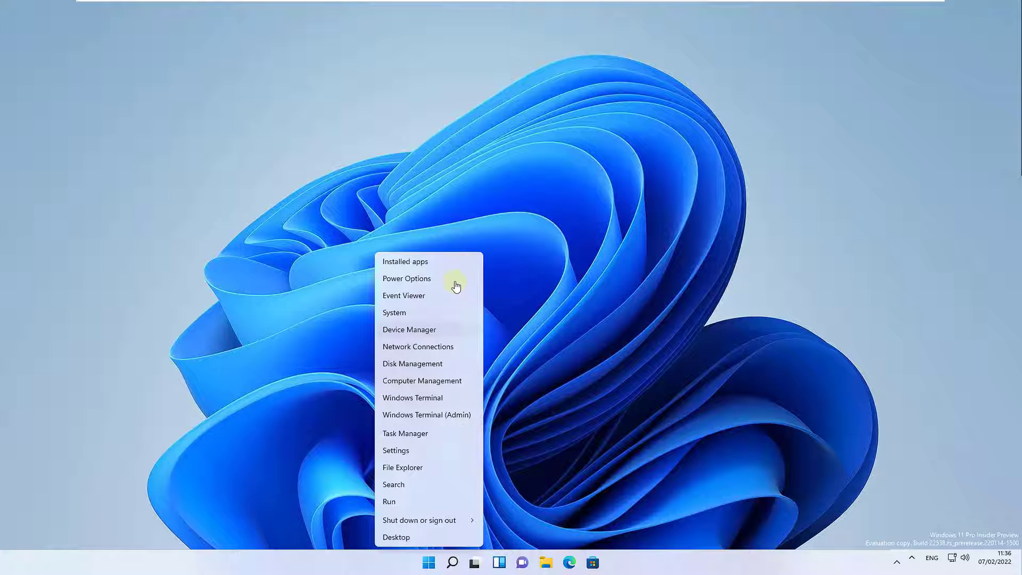
key(m)
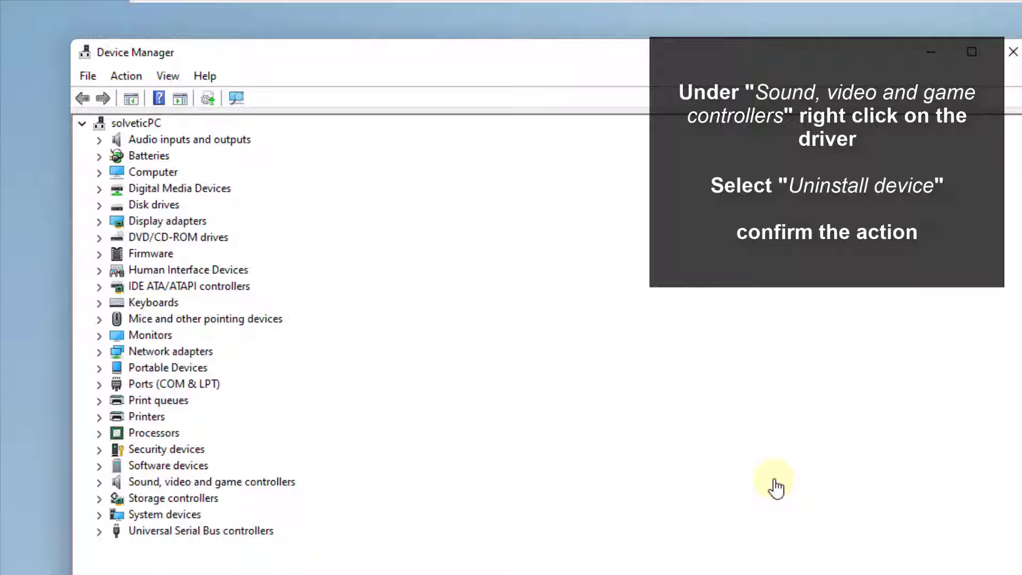
click(99, 483)
click(215, 499)
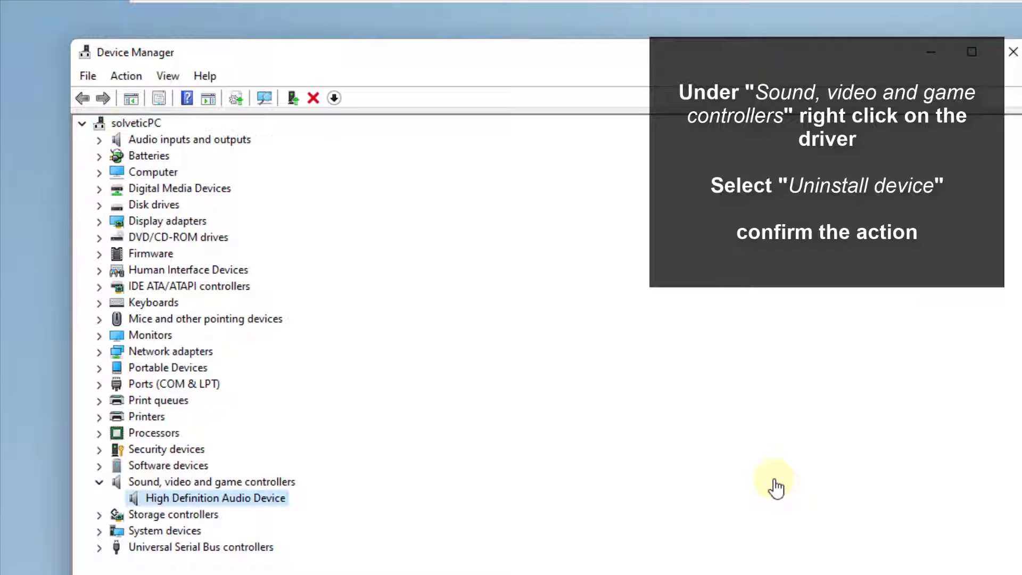
right_click(215, 498)
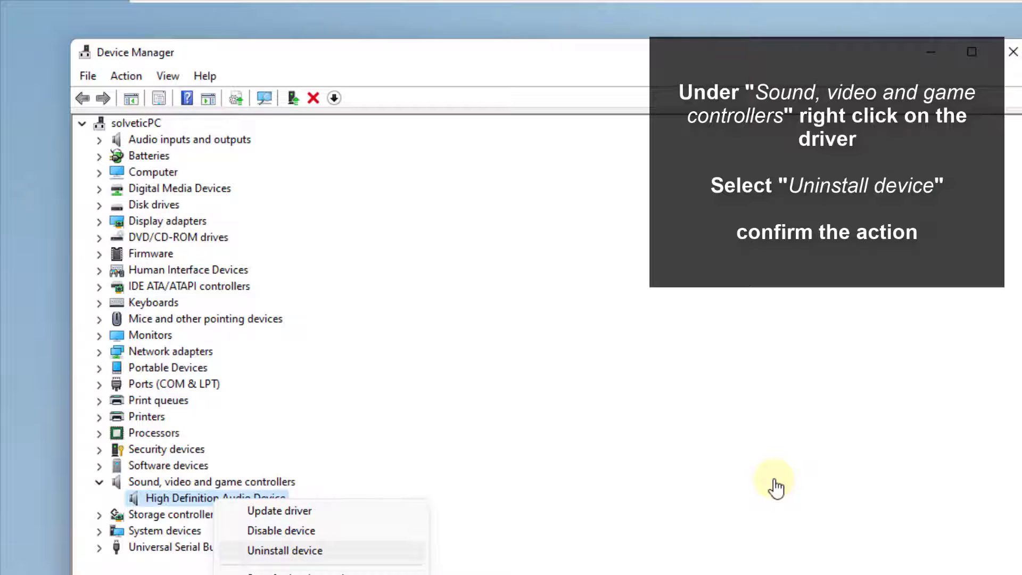
key(Return)
key(Return)
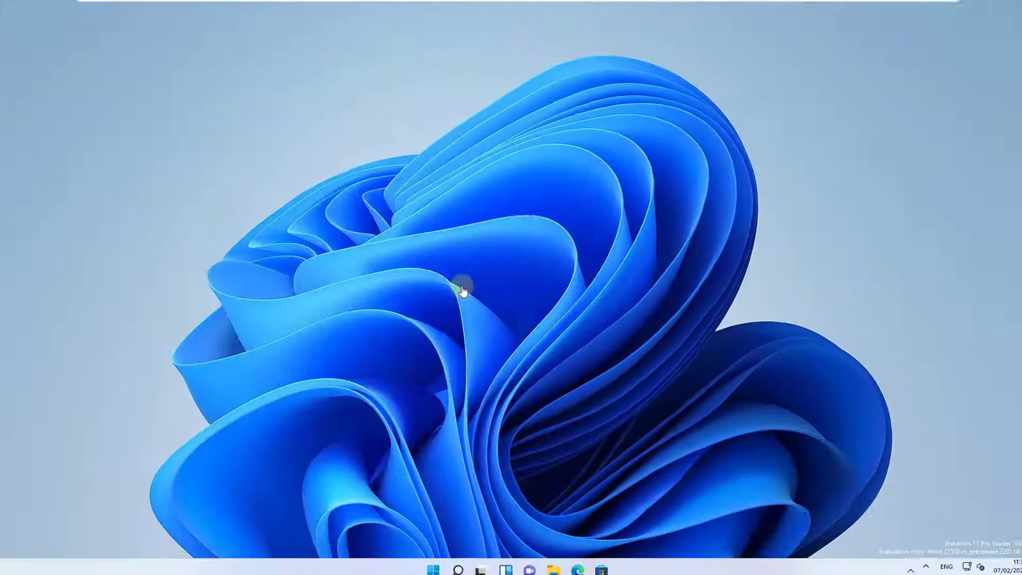
- Restart Windows 11 to complete the audio device removal
key(super)
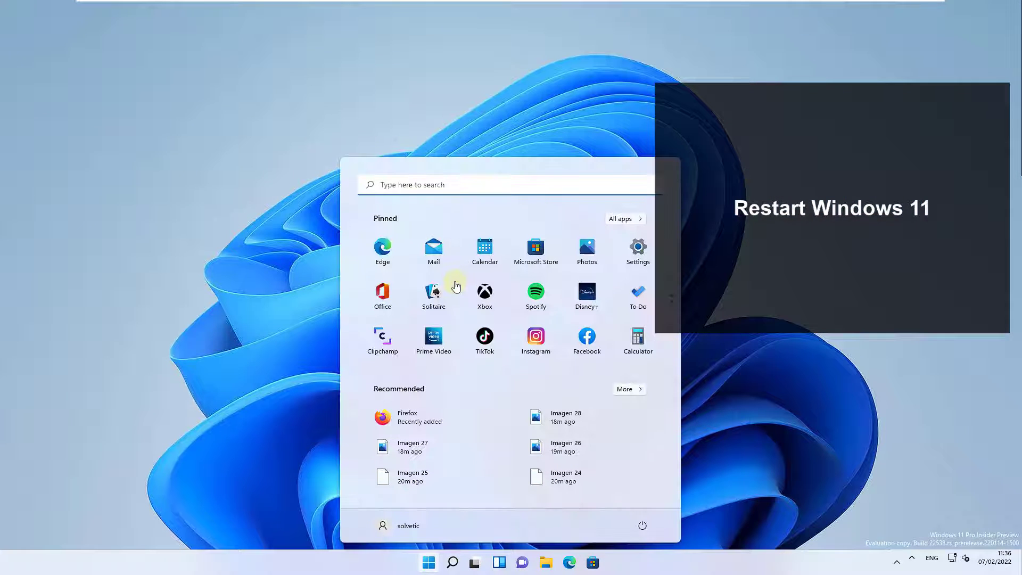
click(642, 526)
click(636, 502)
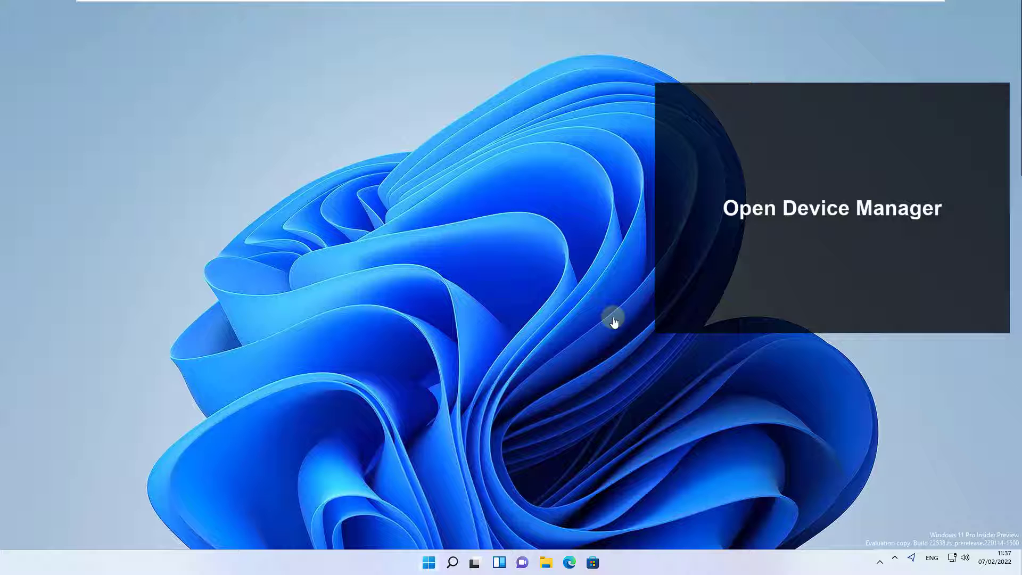
- Scan for hardware changes in Device Manager with Sound, video and game controllers selected, and expand that category
key(super+x)
key(m)
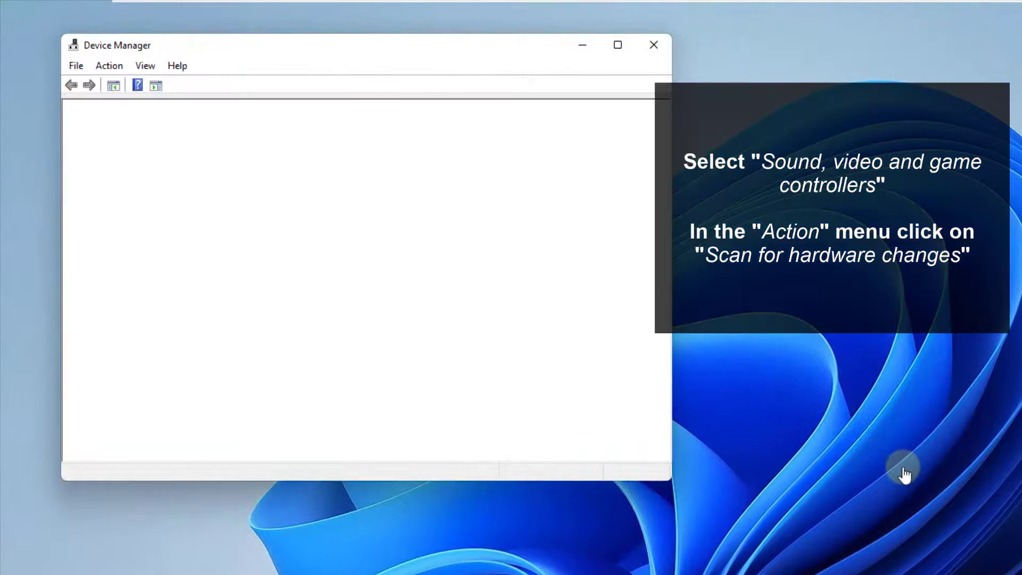
mouse_move(672, 481)
mouse_down()
mouse_move(762, 574)
mouse_move(816, 574)
mouse_up()
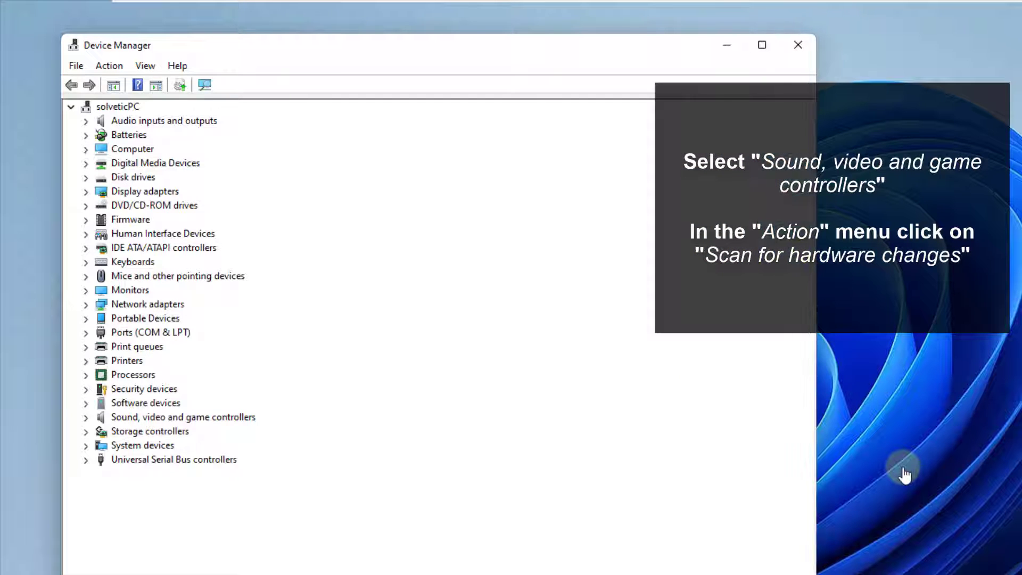
click(183, 417)
key(alt+a)
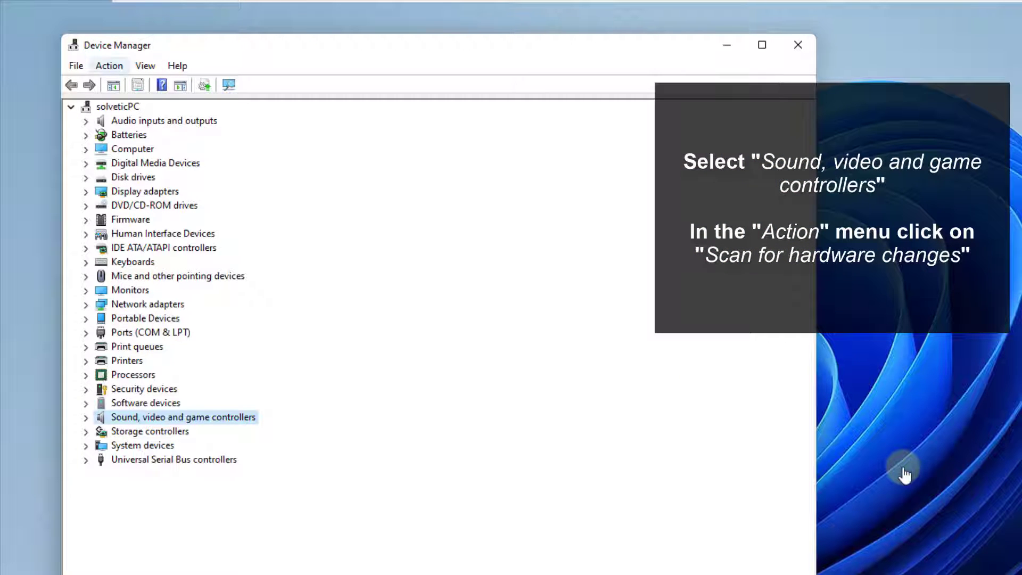
key(Down)
key(Down)
key(Down)
key(Up)
key(Up)
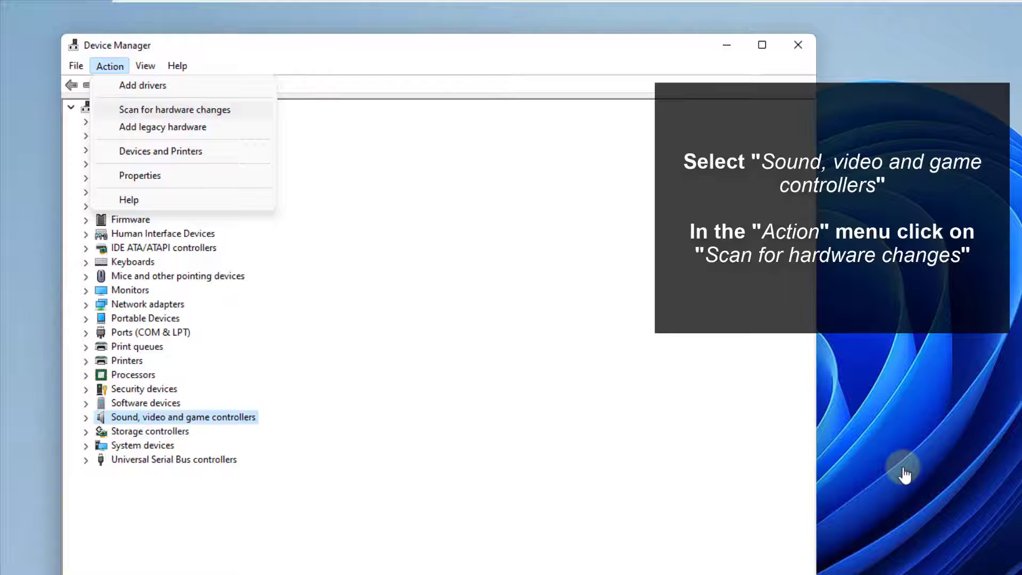
key(Return)
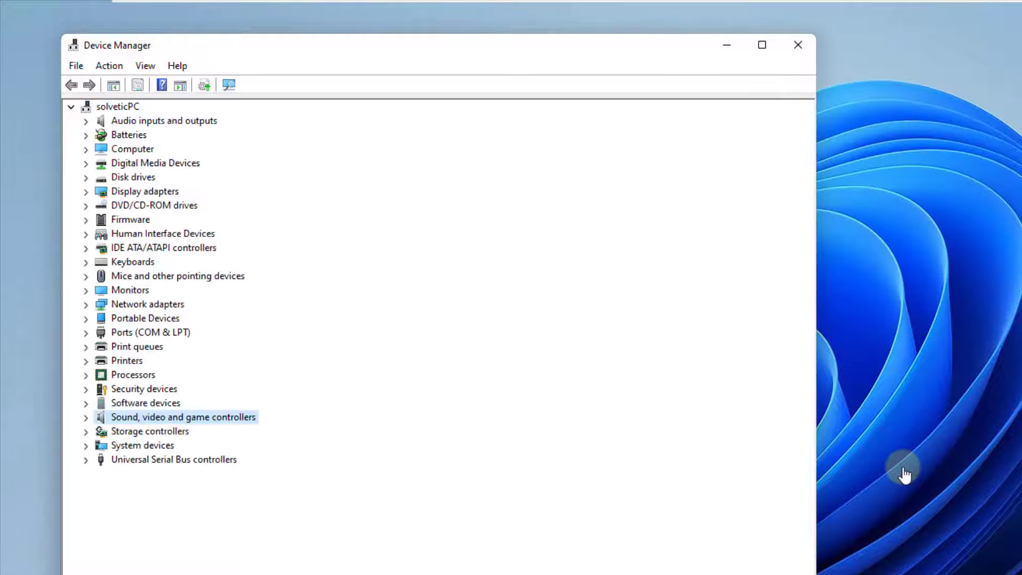
key(Right)
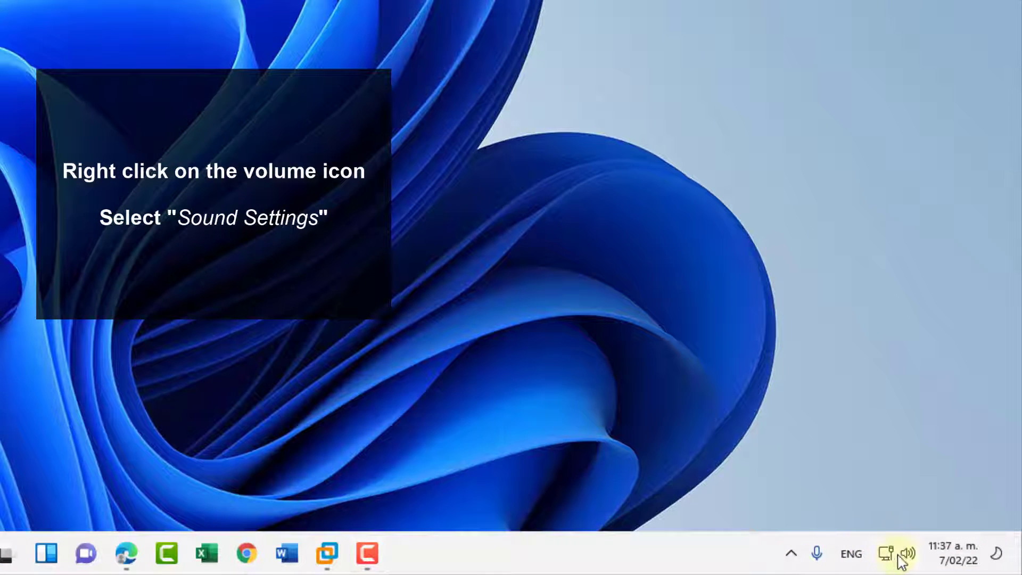
- Open the Windows sound settings and bring up More sound settings
right_click(909, 563)
click(905, 504)
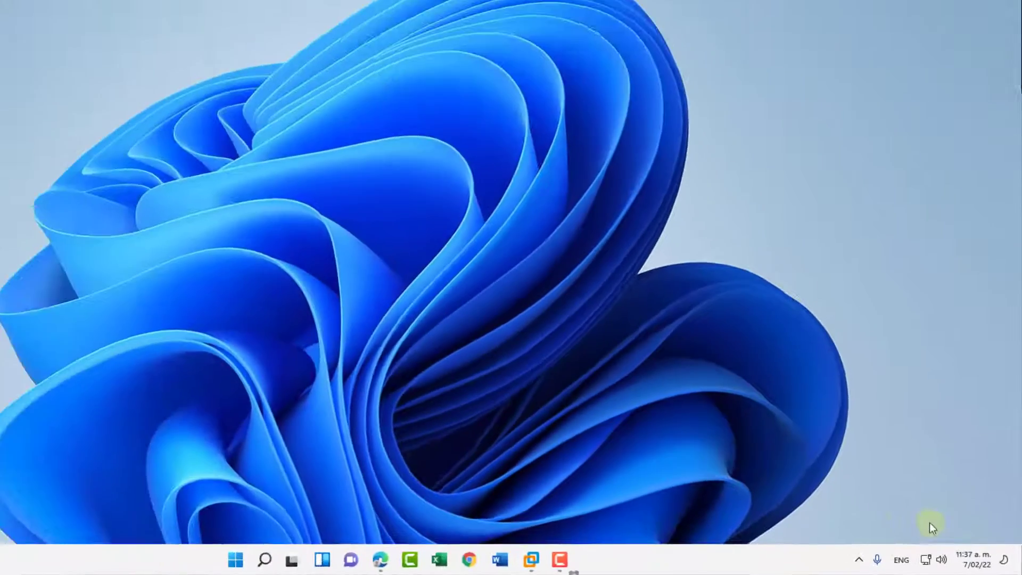
scroll(542, 341, down, 5)
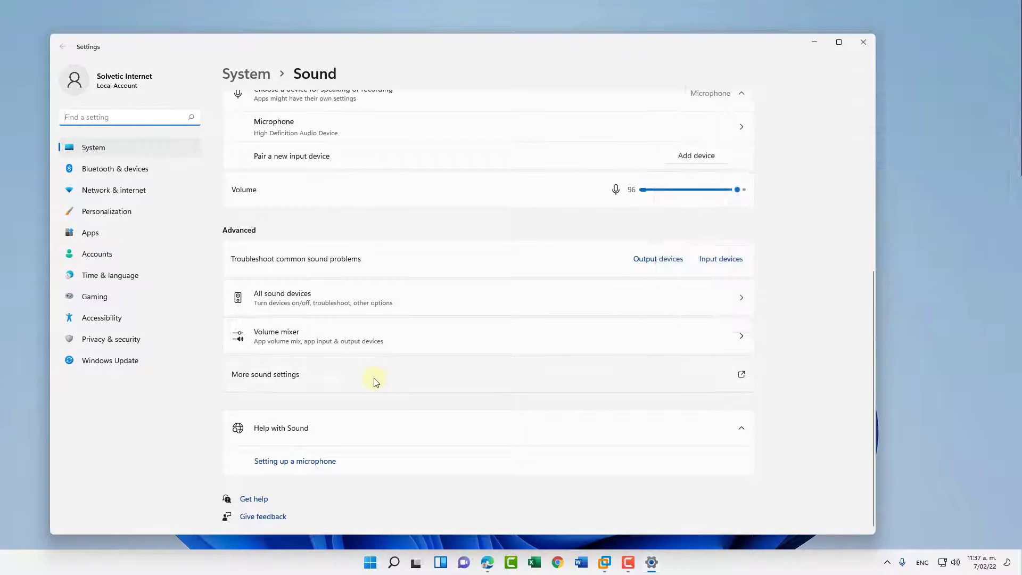
click(374, 378)
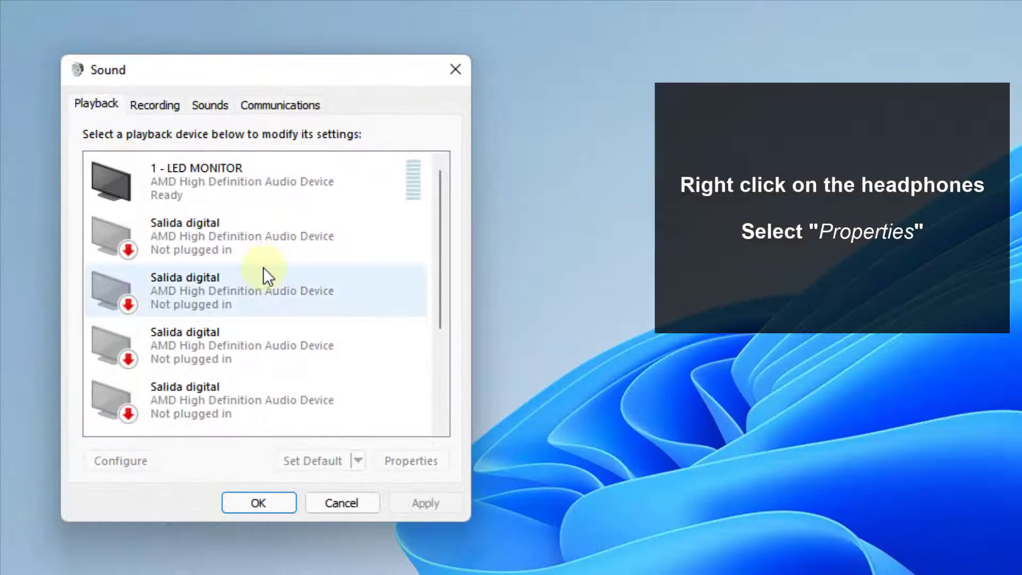
- Open the properties of the Headphones playback device
scroll(262, 276, down, 1)
scroll(229, 423, down, 3)
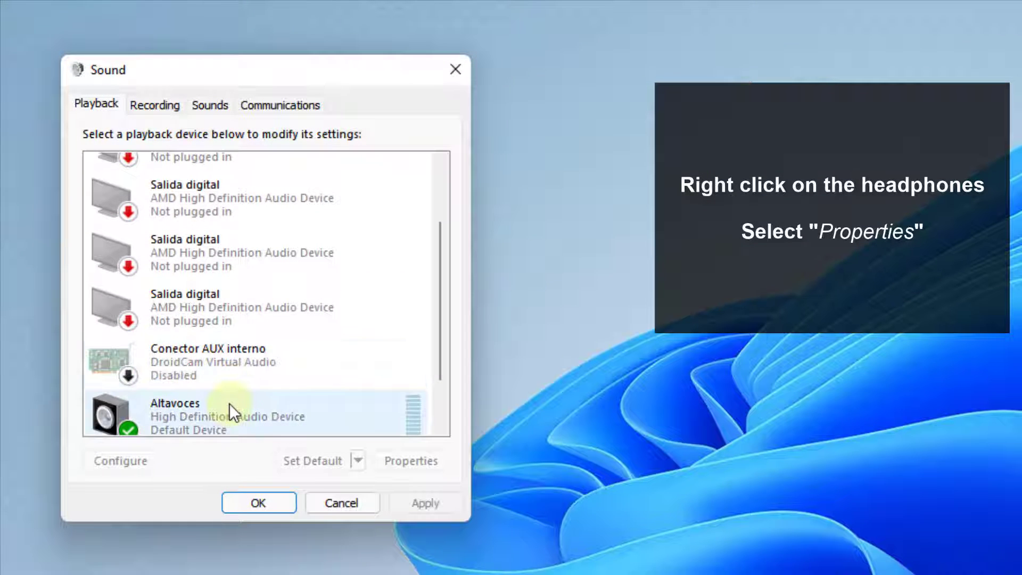
click(222, 423)
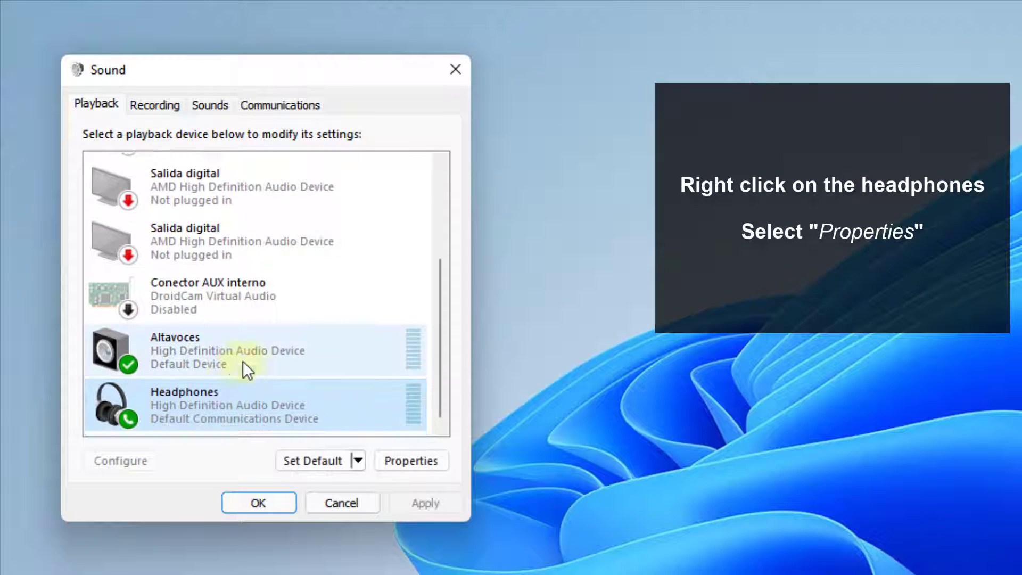
right_click(237, 408)
click(299, 553)
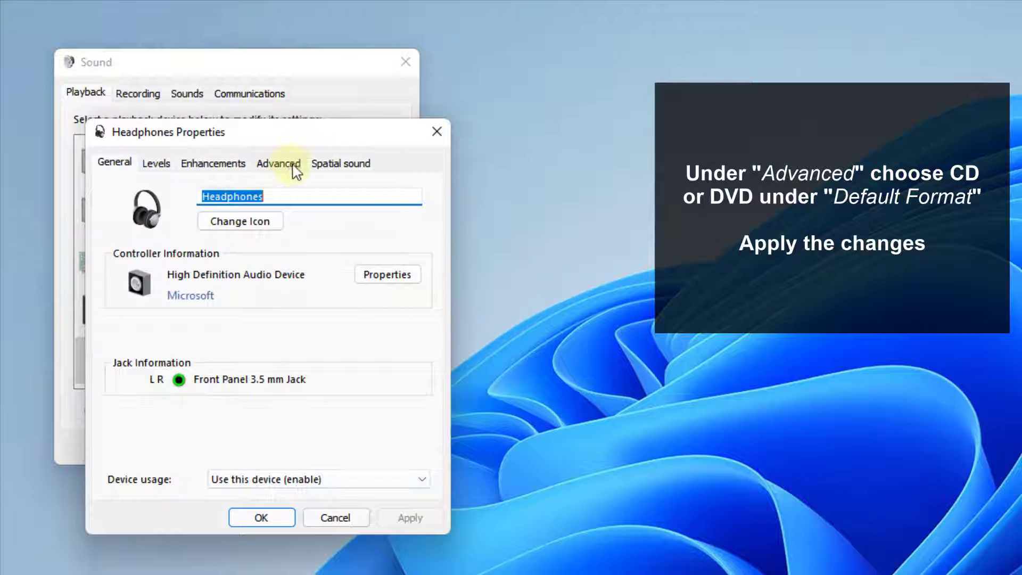
- Set the headphones' default format to 2 channel, 16 bit, 48000 Hz (DVD Quality), and confirm both sound dialogs
click(292, 169)
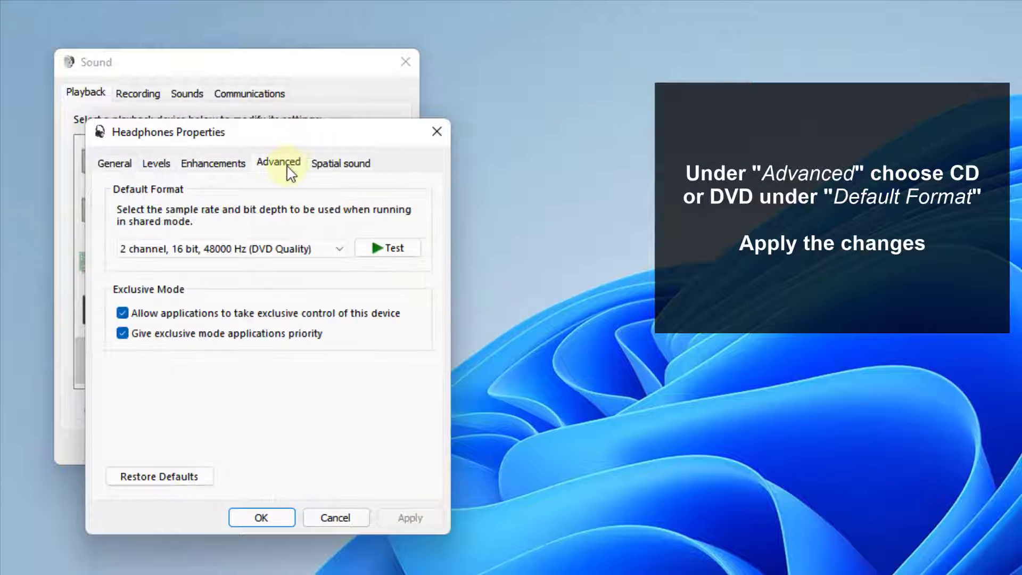
click(286, 249)
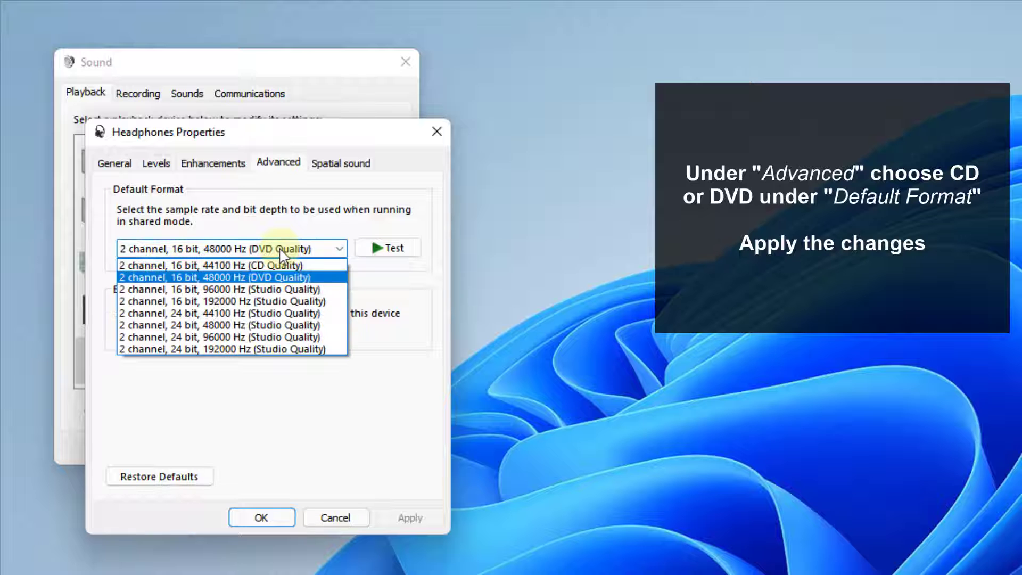
click(287, 265)
click(282, 249)
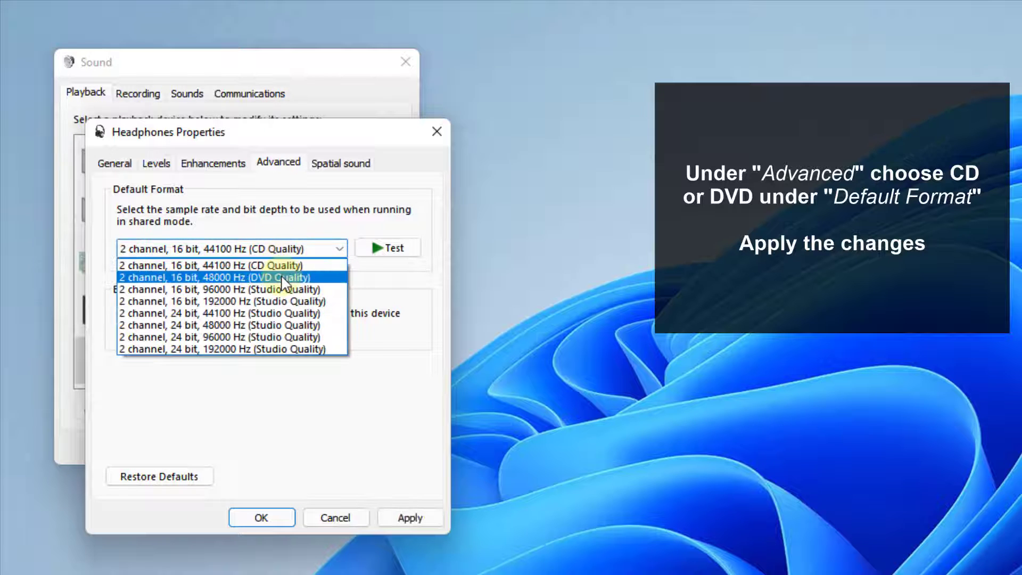
click(269, 274)
click(261, 517)
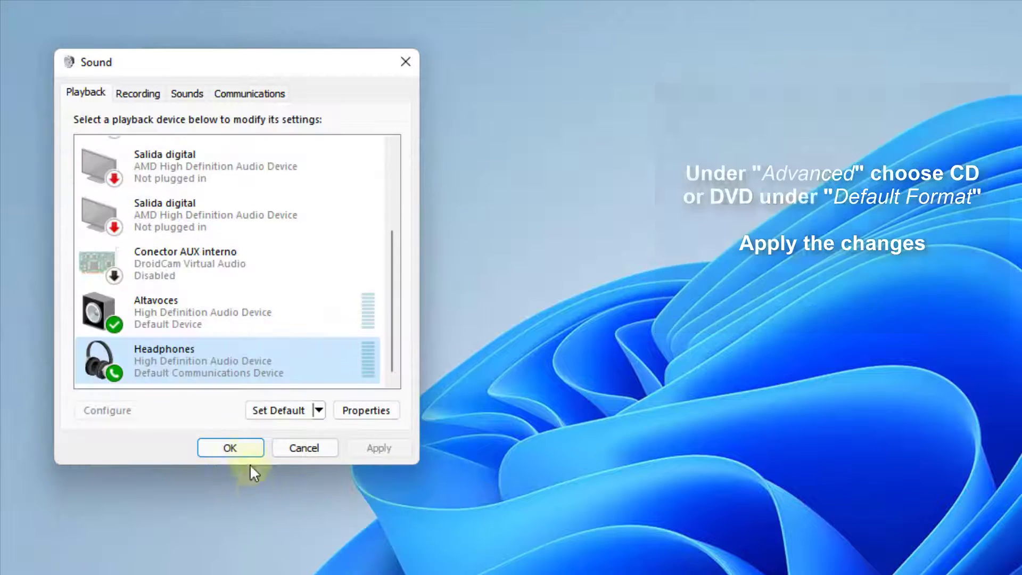
click(240, 441)
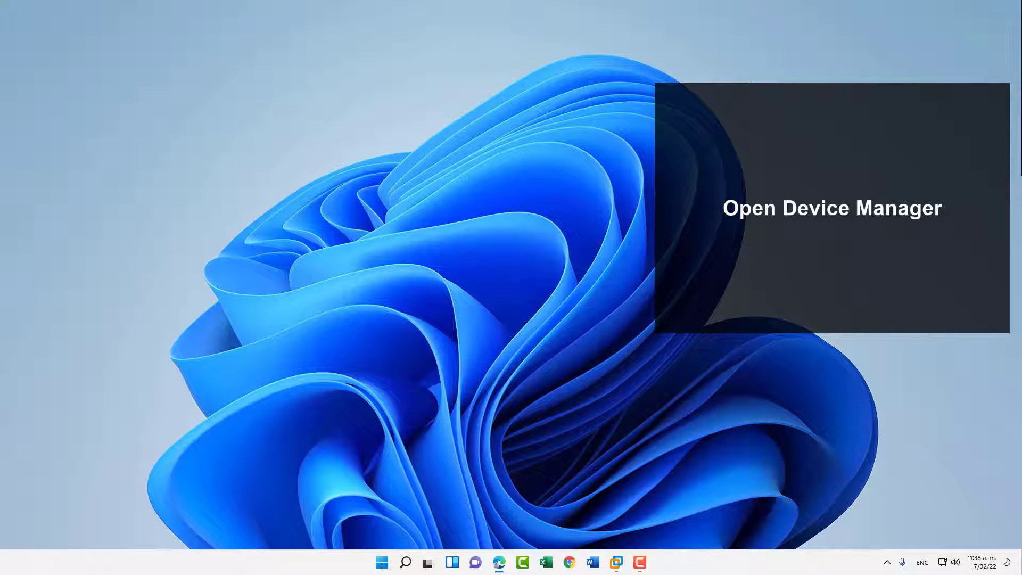
- Open Device Manager and expand the Audio inputs and outputs category
right_click(382, 562)
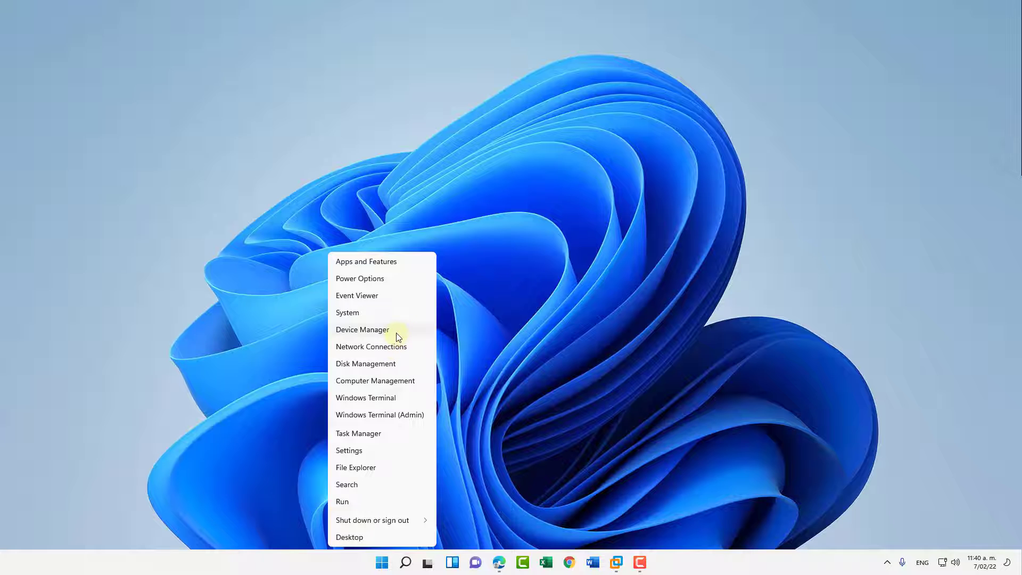
click(396, 331)
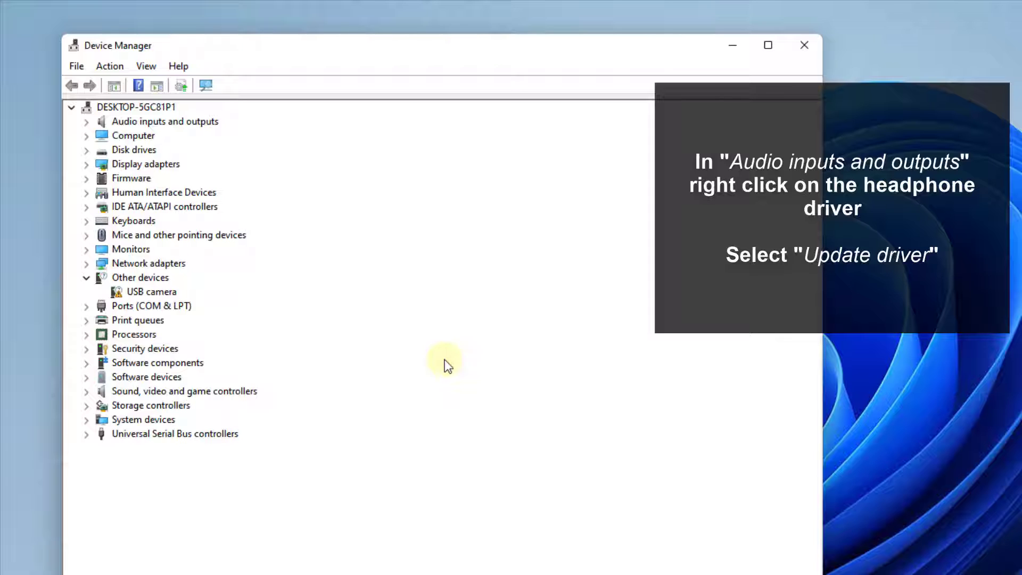
click(424, 273)
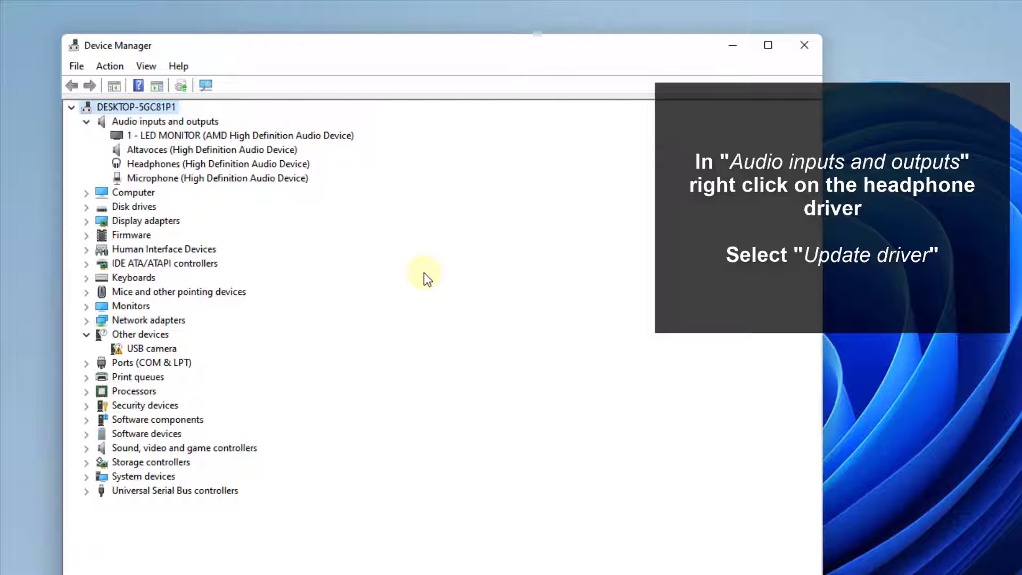
- Start a driver update for Headphones (High Definition Audio Device)
key(Down)
key(Down)
key(Down)
key(Down)
key(shift+F10)
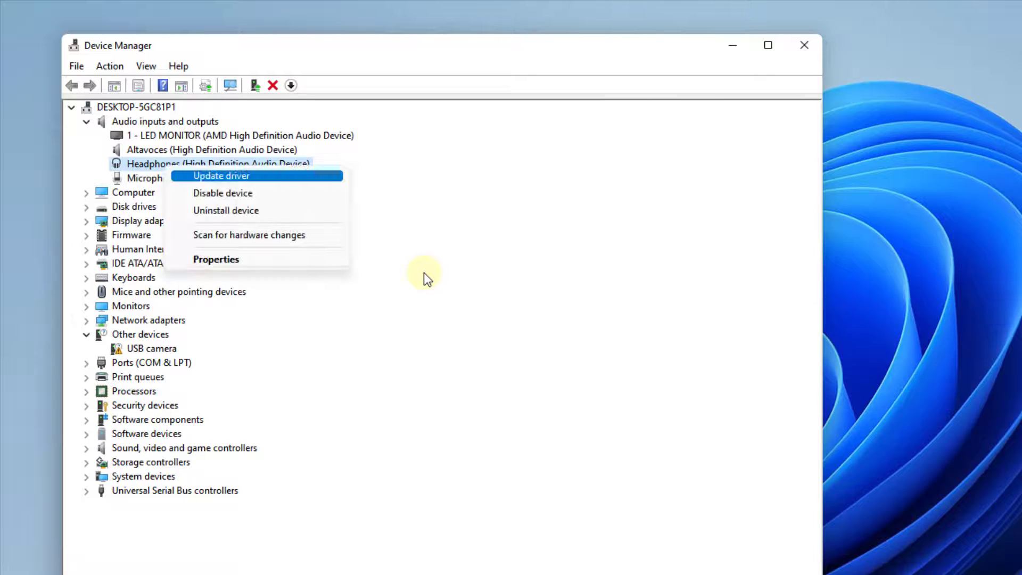
key(Return)
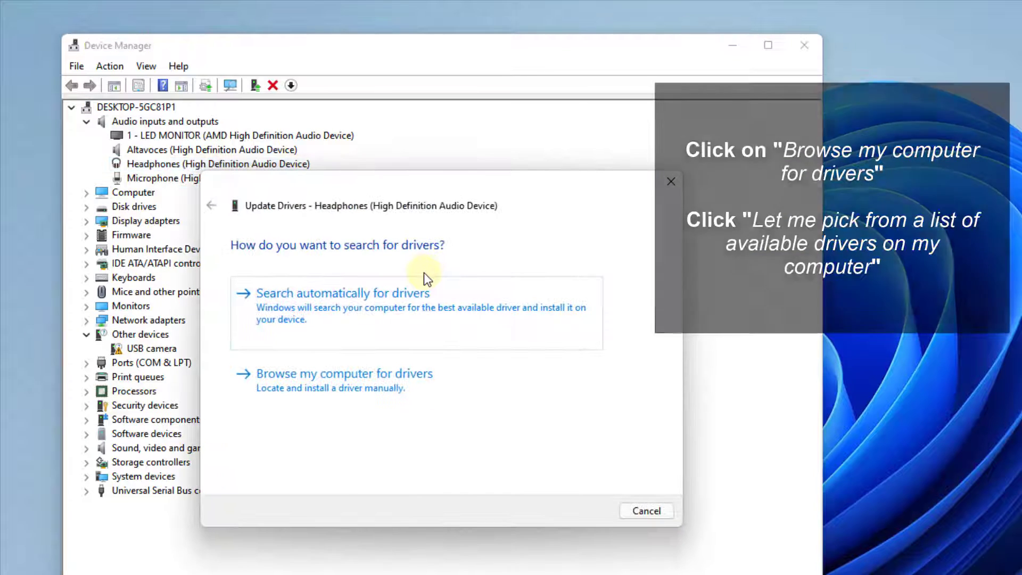
- Install the Audio Endpoint driver for the headphones from the list of drivers available on the computer, and close Device Manager
key(Tab)
key(Return)
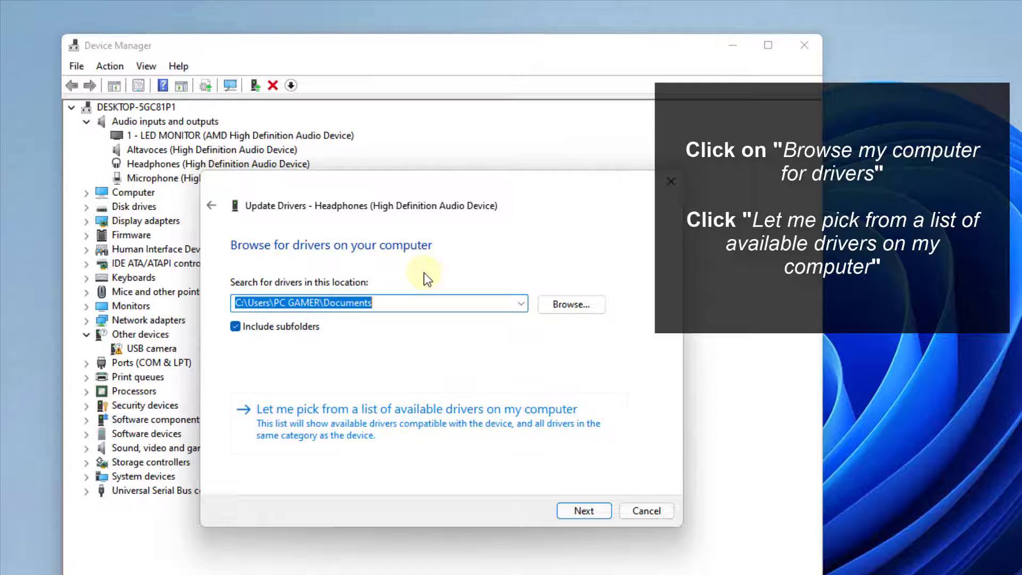
key(alt+l)
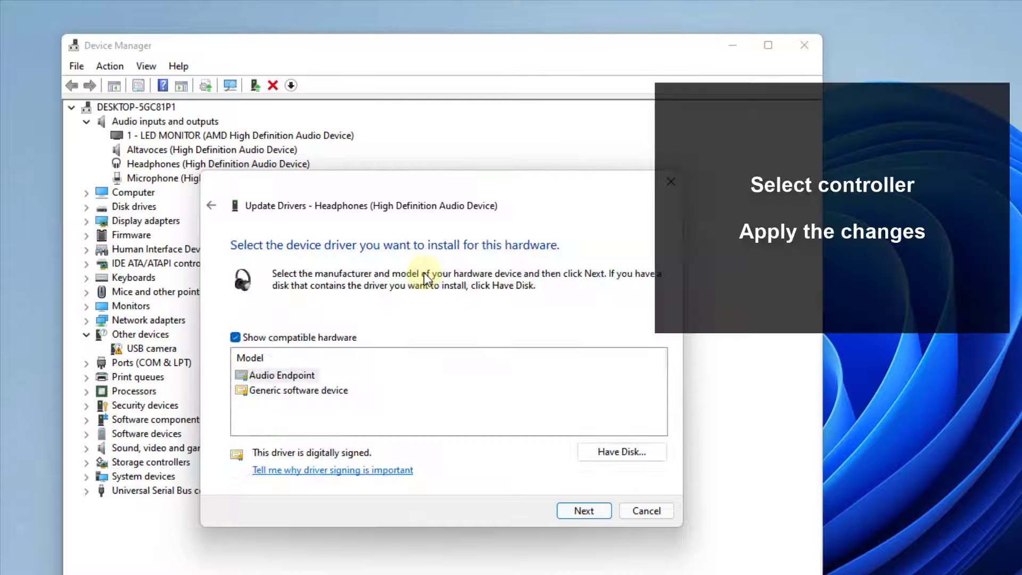
key(Tab)
key(Return)
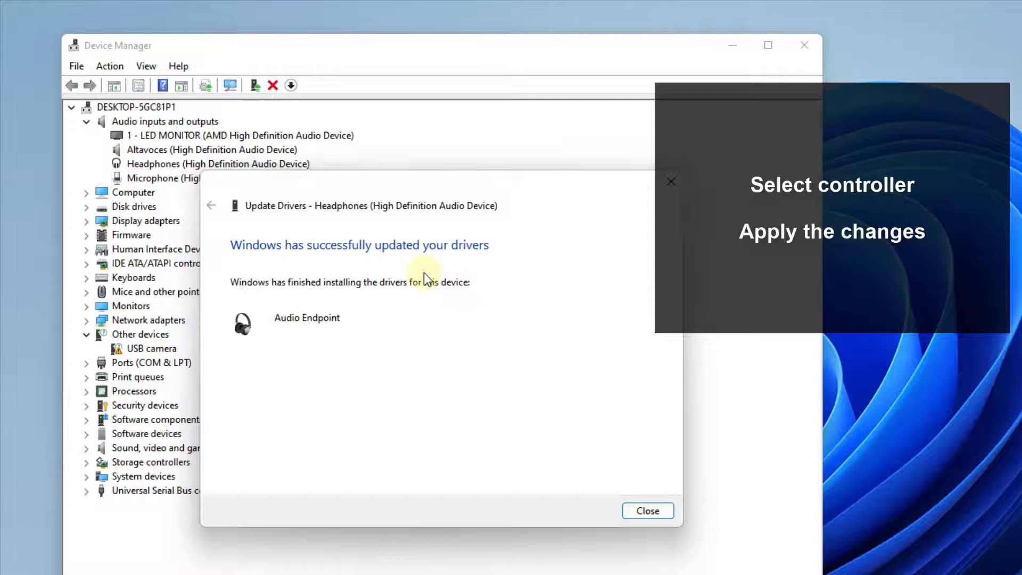
key(Return)
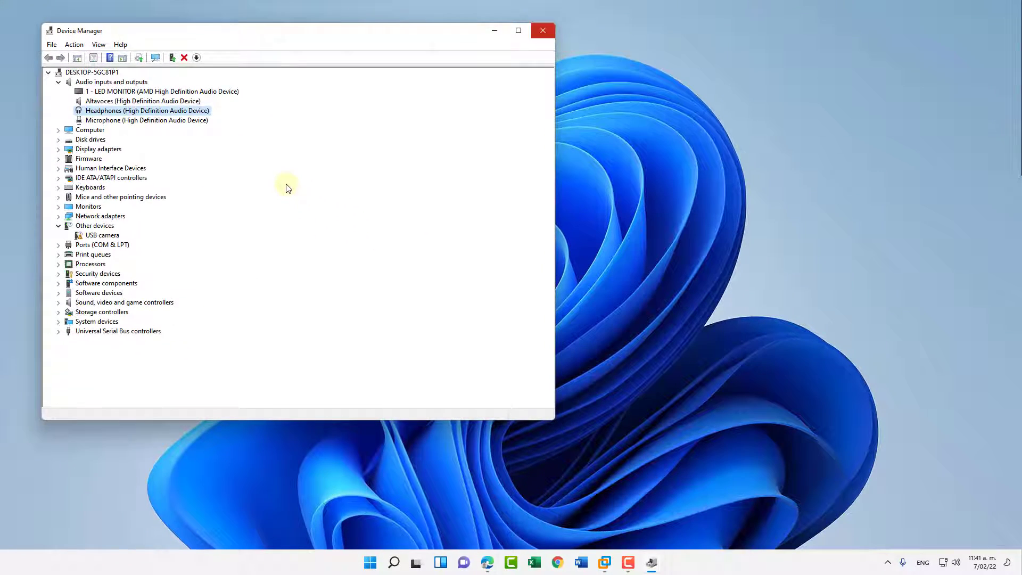
click(542, 30)
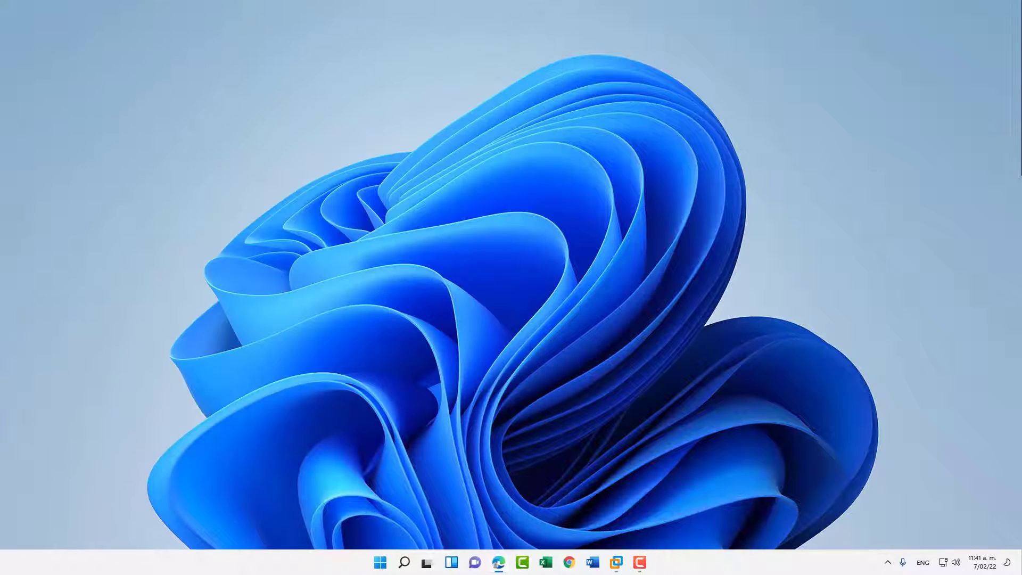